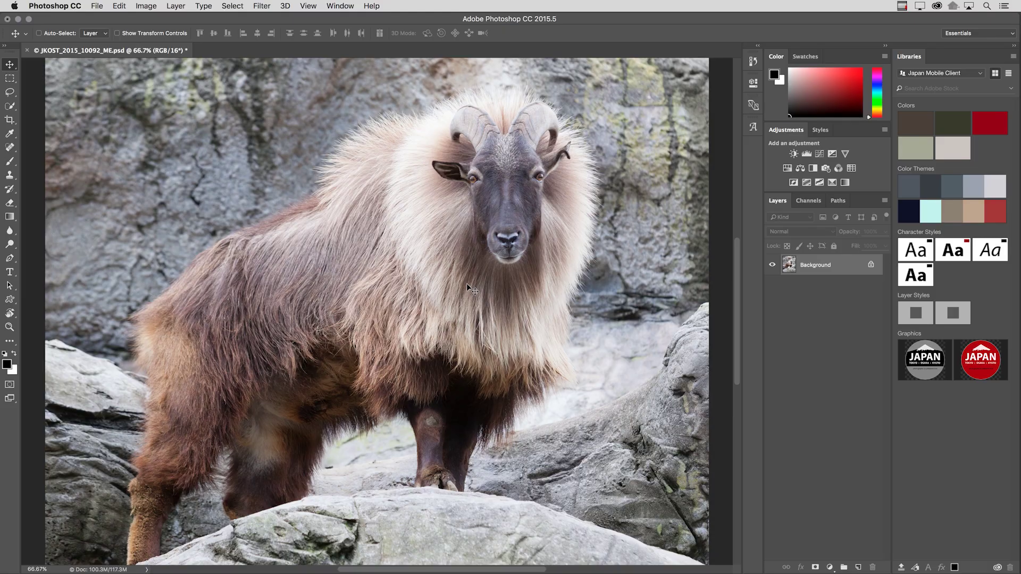
Load the saved 'mtn goat' channel as a new selection with Select > Load Selection
left_click(243, 8)
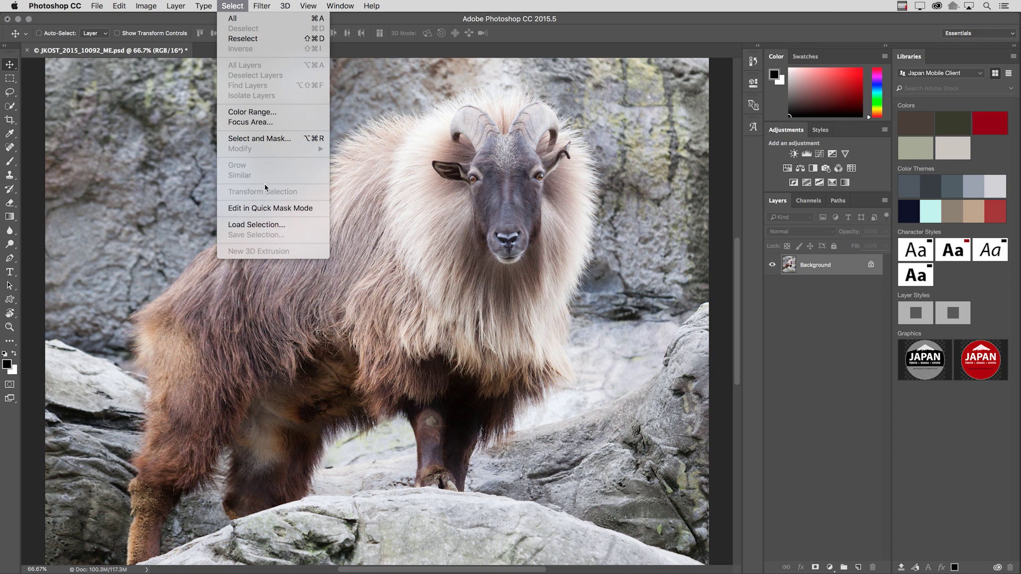
left_click(261, 226)
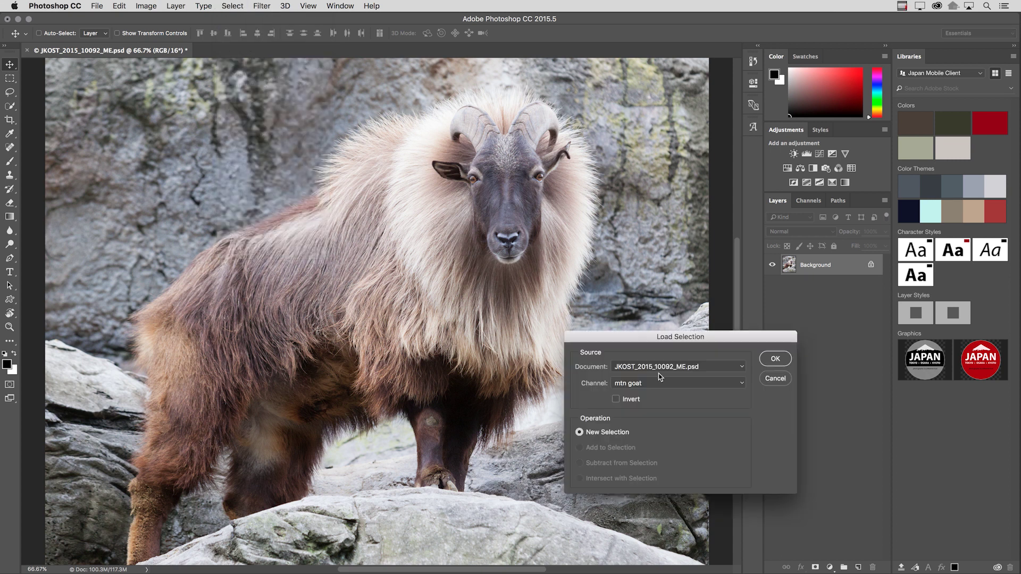
left_click(776, 359)
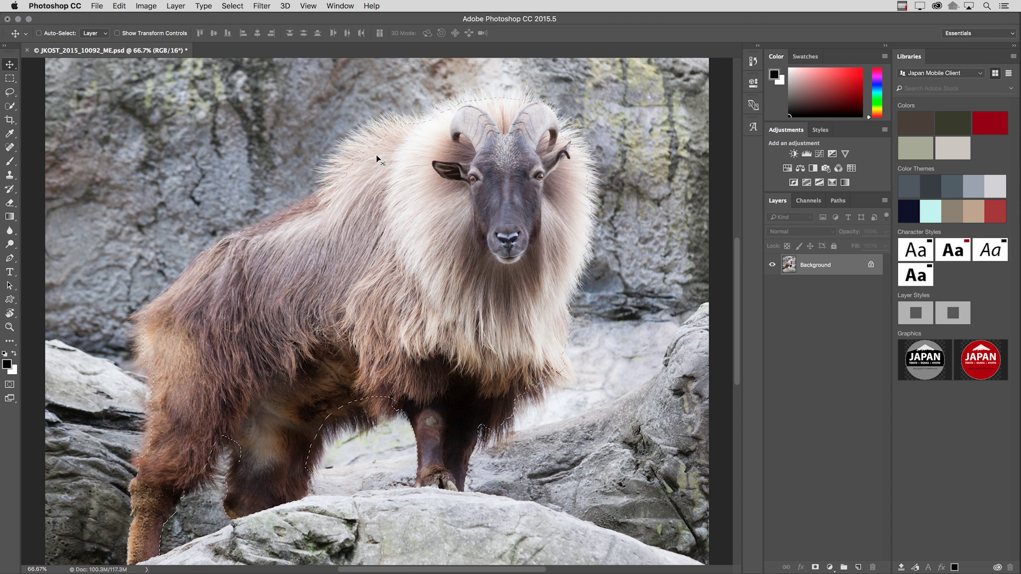
Switch to the Quick Selection tool and enter Select and Mask for the goat selection
key("l")
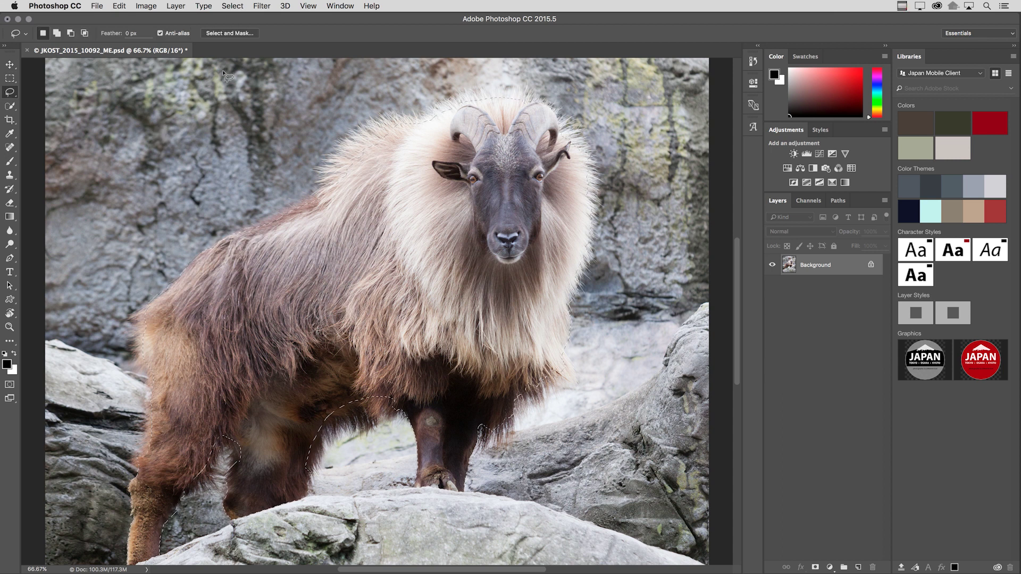
left_click(234, 7)
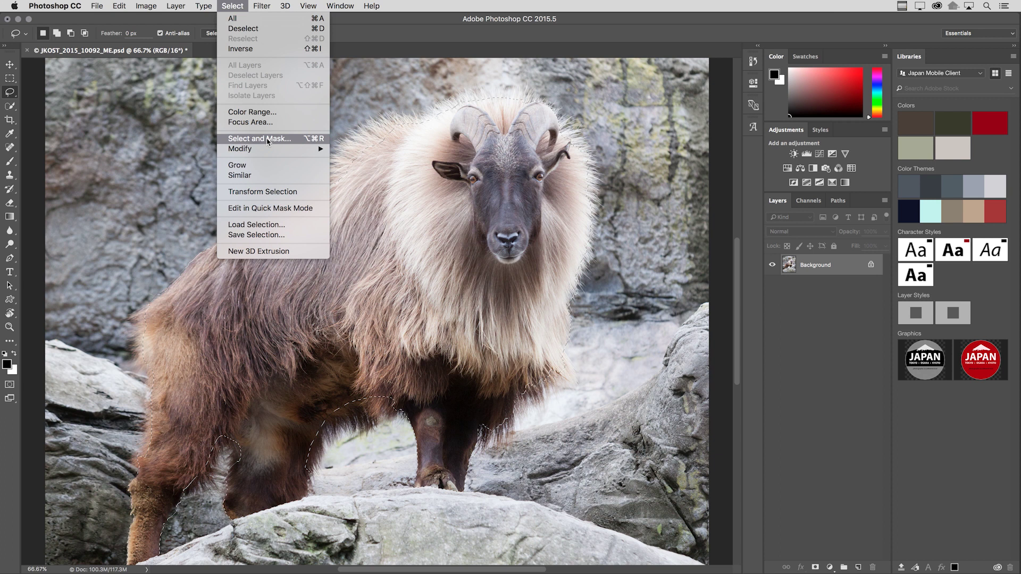
left_click(132, 121)
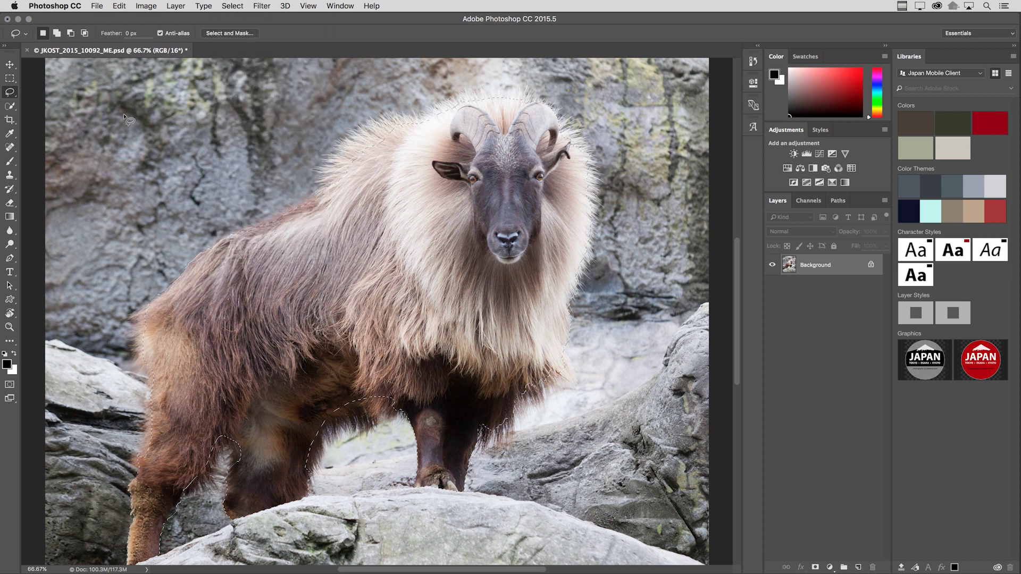
left_click(11, 106)
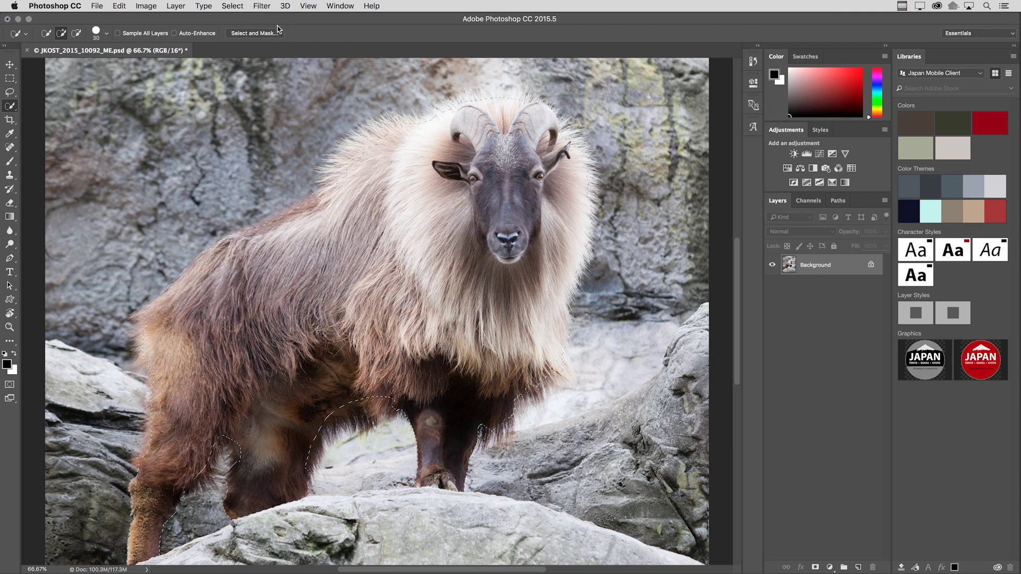
left_click(255, 33)
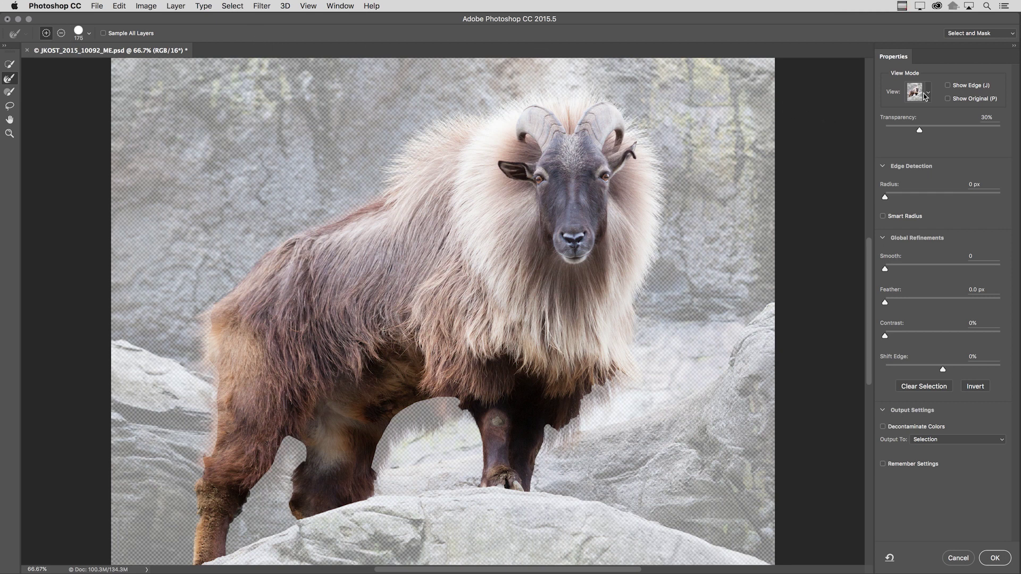
left_click(928, 94)
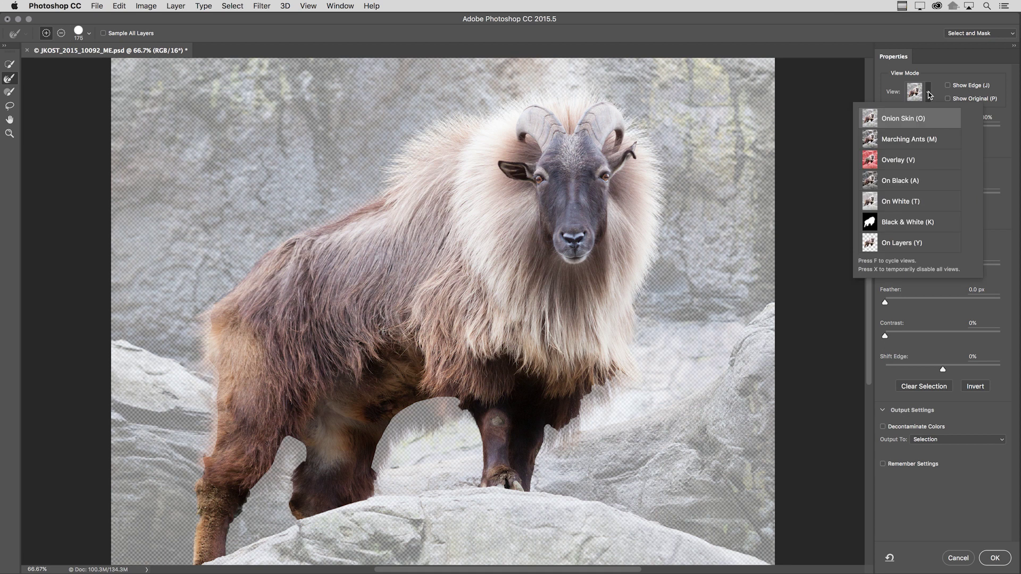
Keep Onion Skin view and adjust its transparency to about 38%
left_click(934, 121)
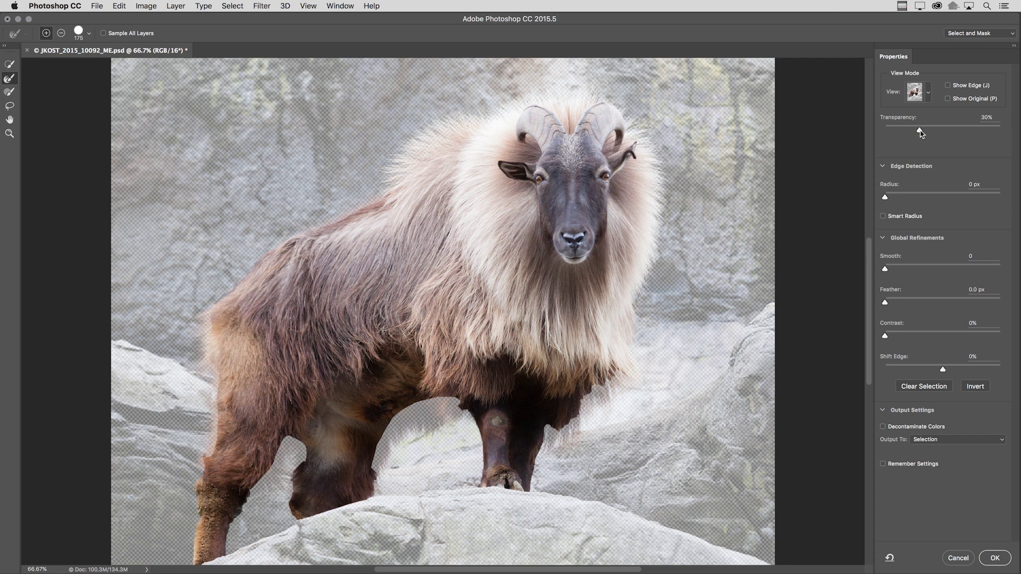
left_click_drag(920, 130, 887, 133)
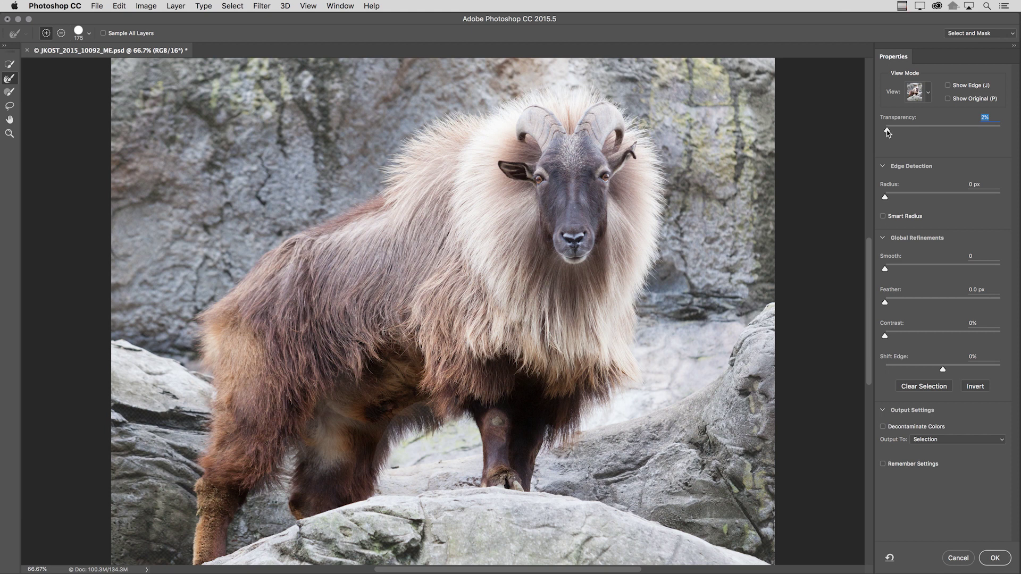
left_click_drag(887, 132, 968, 133)
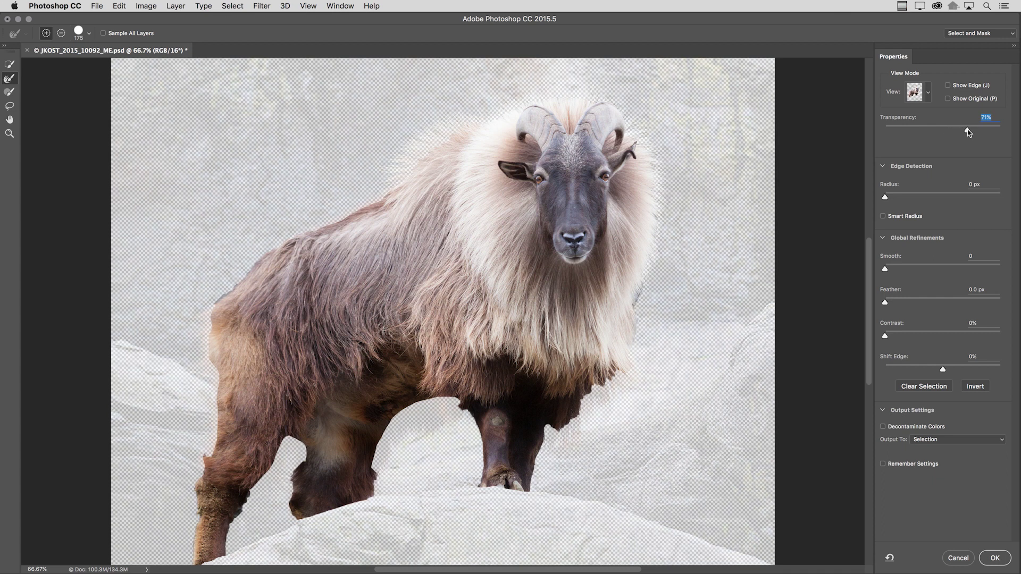
left_click_drag(966, 133, 928, 132)
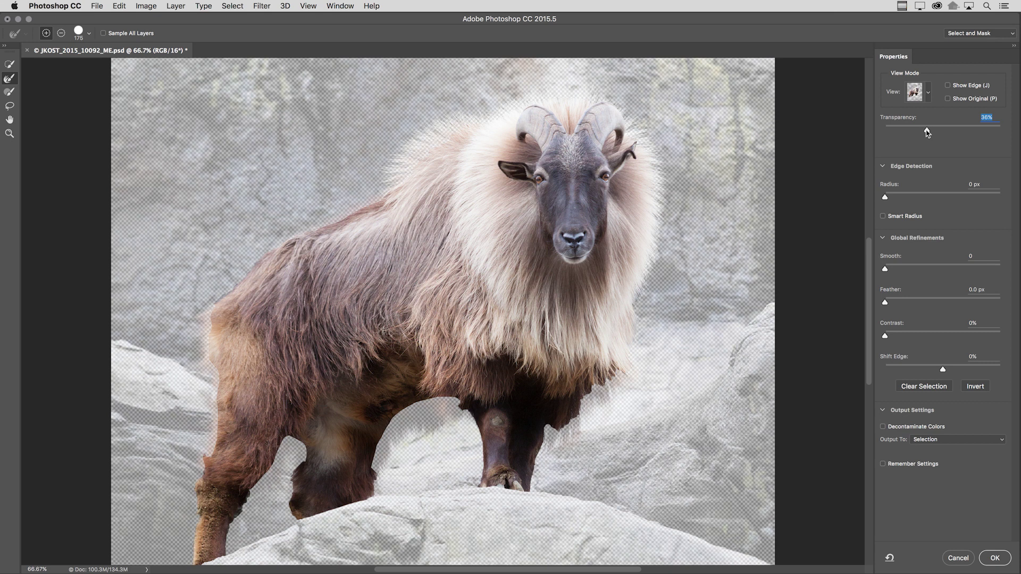
Preview the goat On White at about 67% opacity, then return to Onion Skin view
left_click(928, 94)
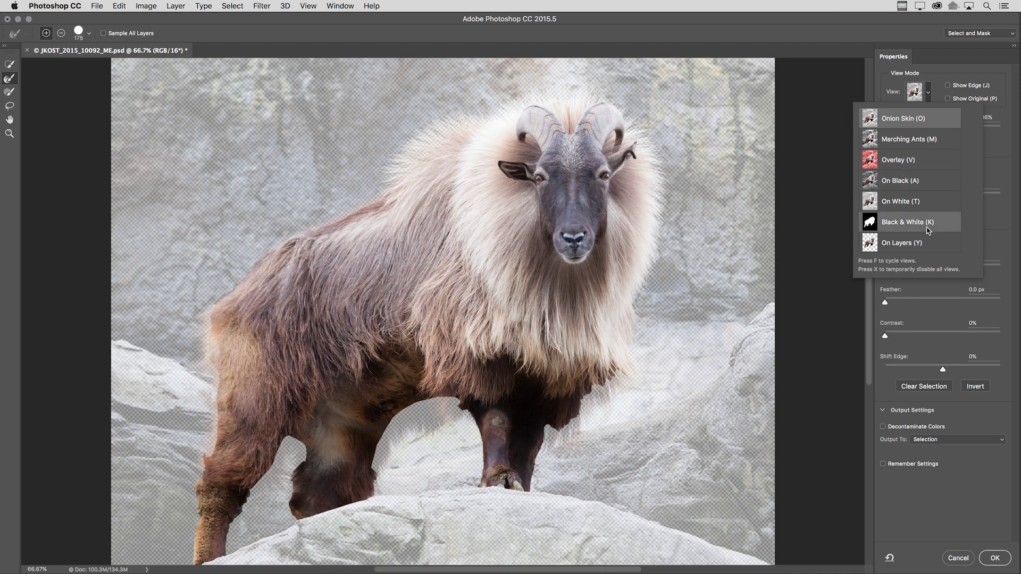
left_click(930, 207)
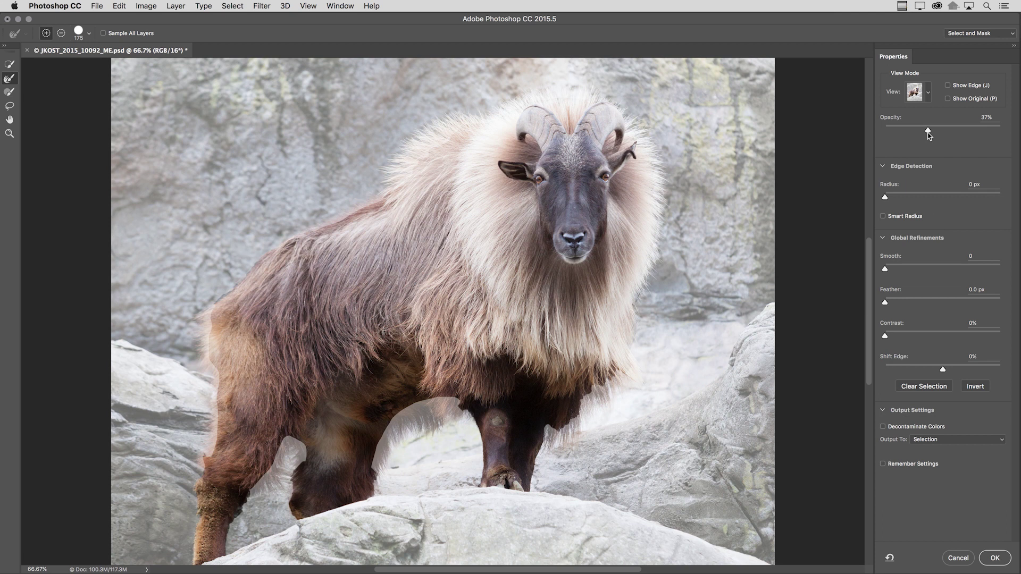
left_click_drag(928, 131, 1001, 132)
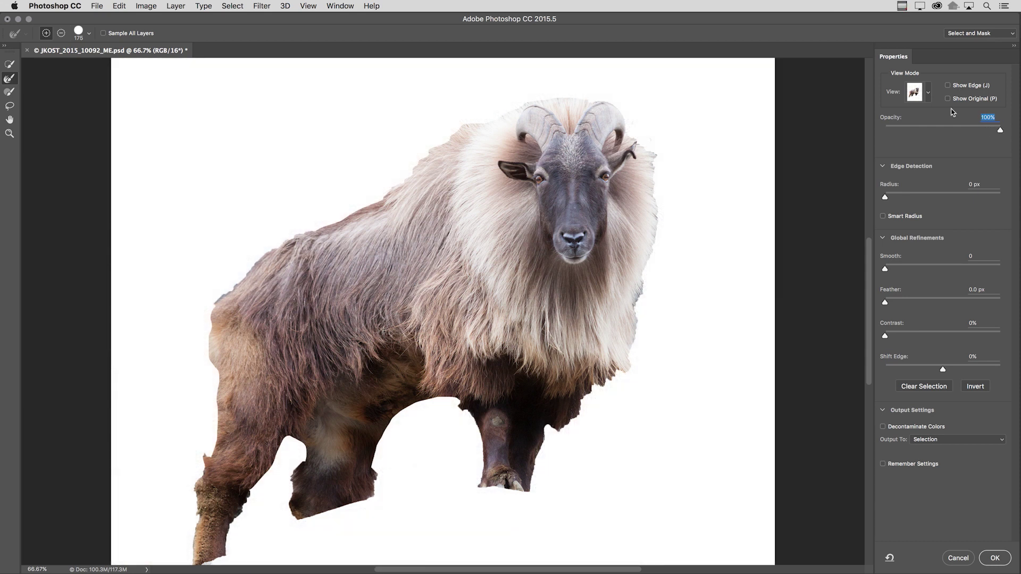
left_click(927, 91)
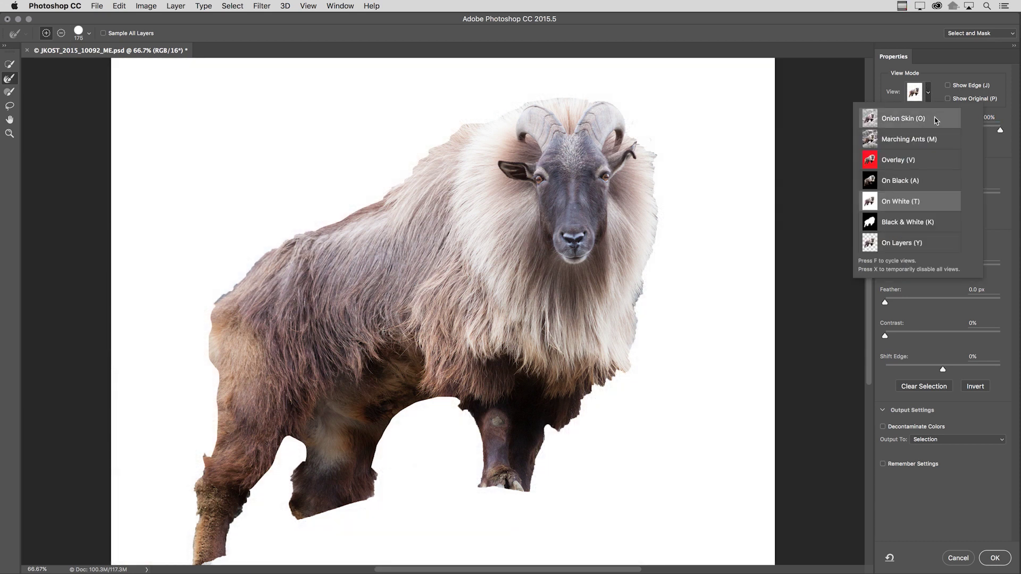
left_click(933, 105)
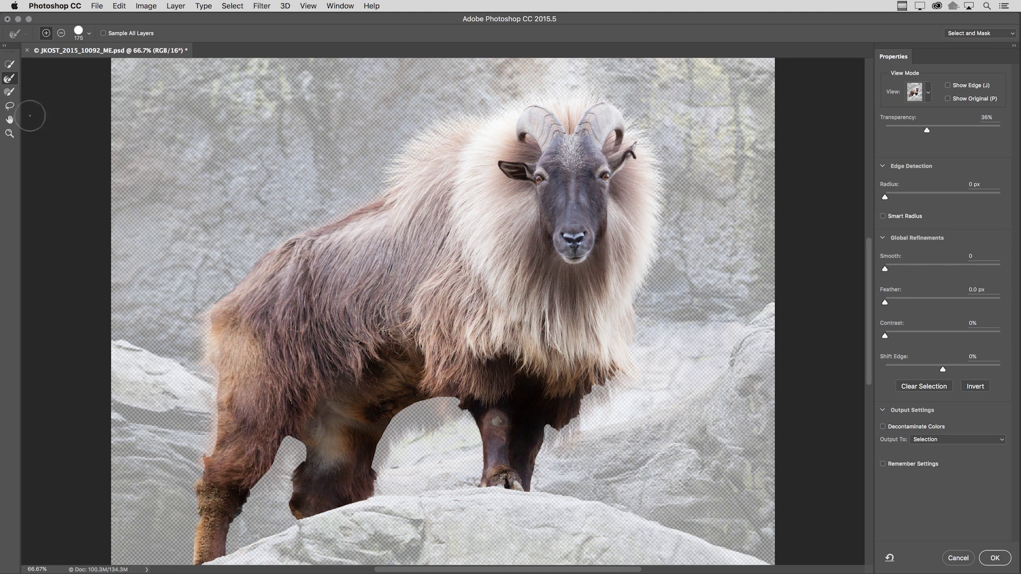
Lasso the area under the goat's leg to touch up the selection
left_click(10, 107)
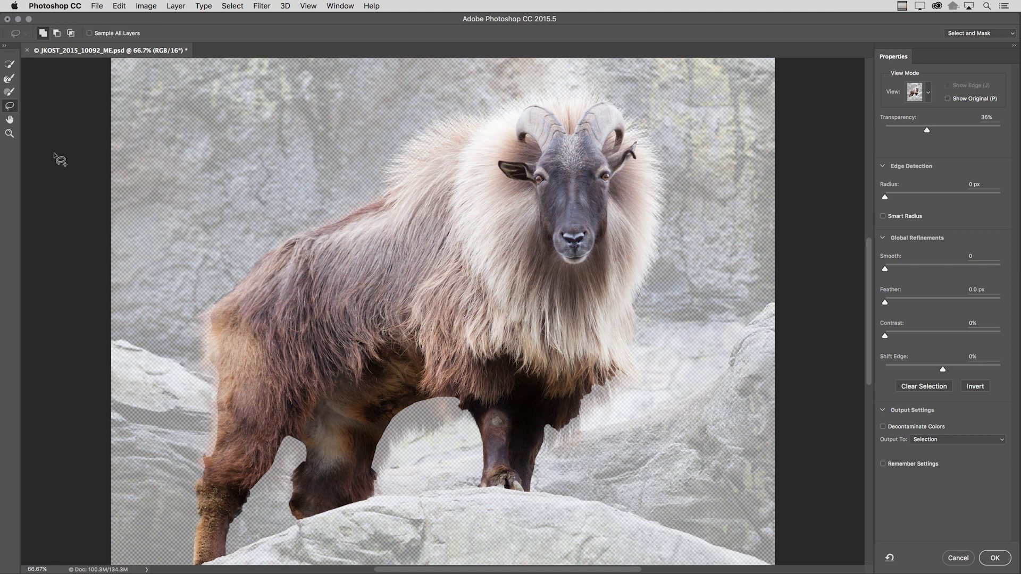
mouse_move(473, 396)
left_mouse_down()
mouse_move(374, 432)
mouse_move(379, 400)
mouse_move(414, 376)
mouse_move(463, 376)
mouse_move(473, 396)
left_mouse_up()
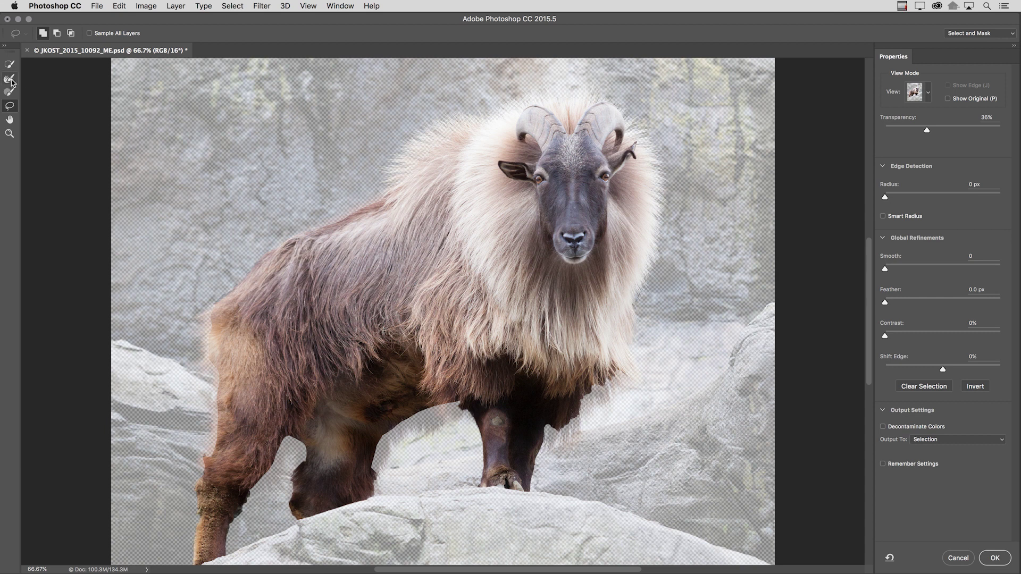
left_click(10, 80)
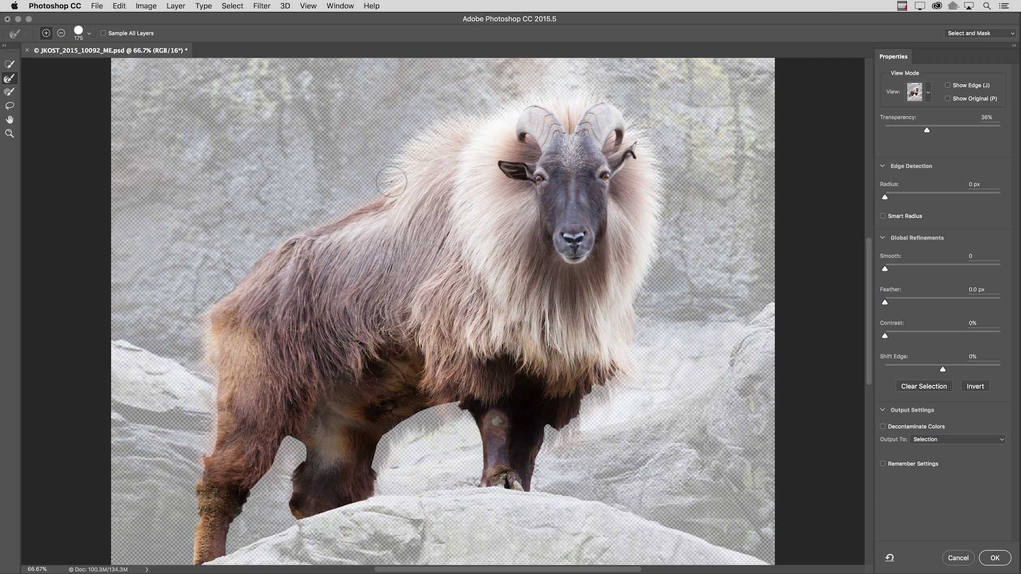
Refine-brush the mane's upper-left and right edges, checking in Black & White (K) and Onion Skin (O)
key("k")
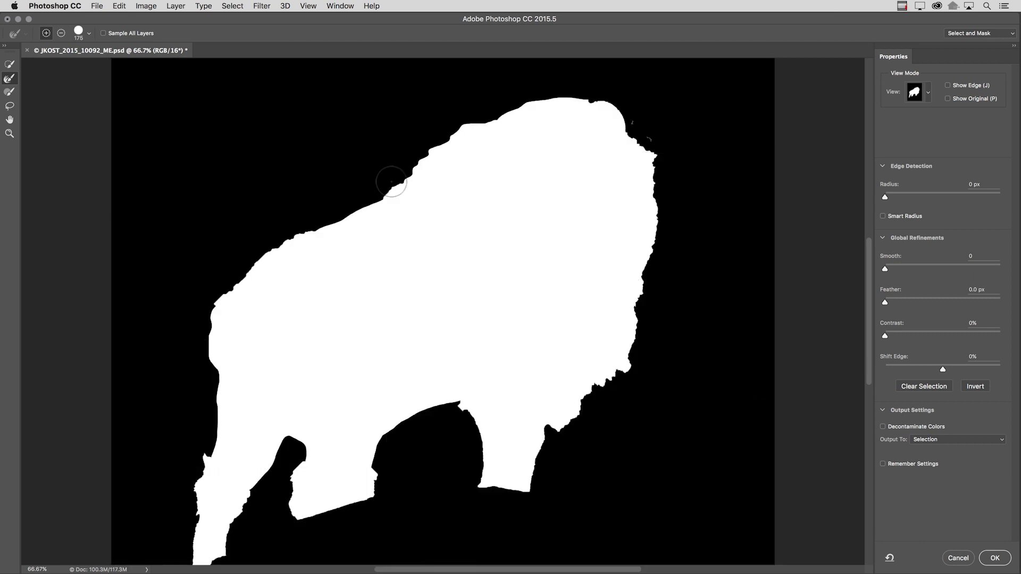
key("o")
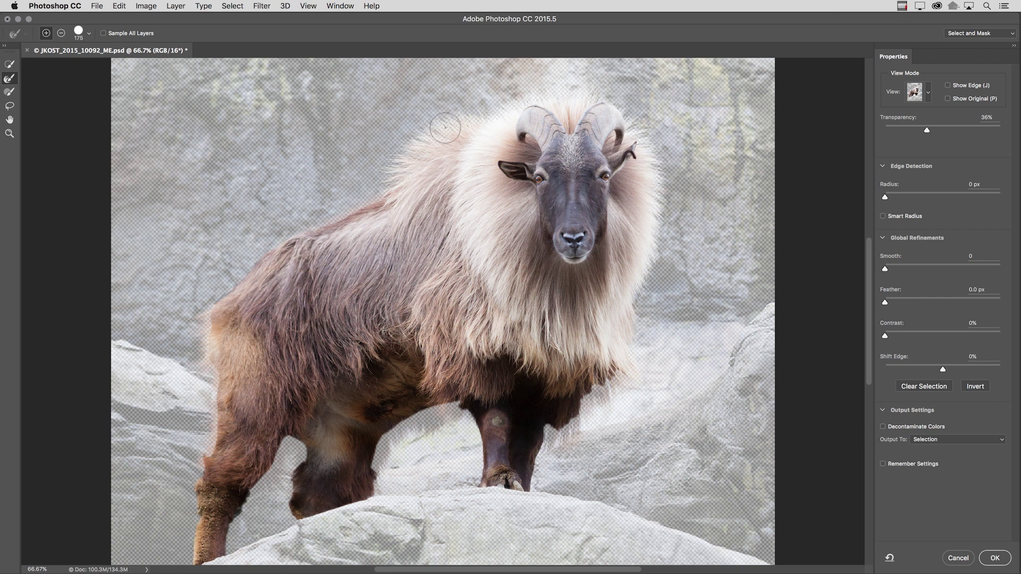
left_click(466, 117)
key("k")
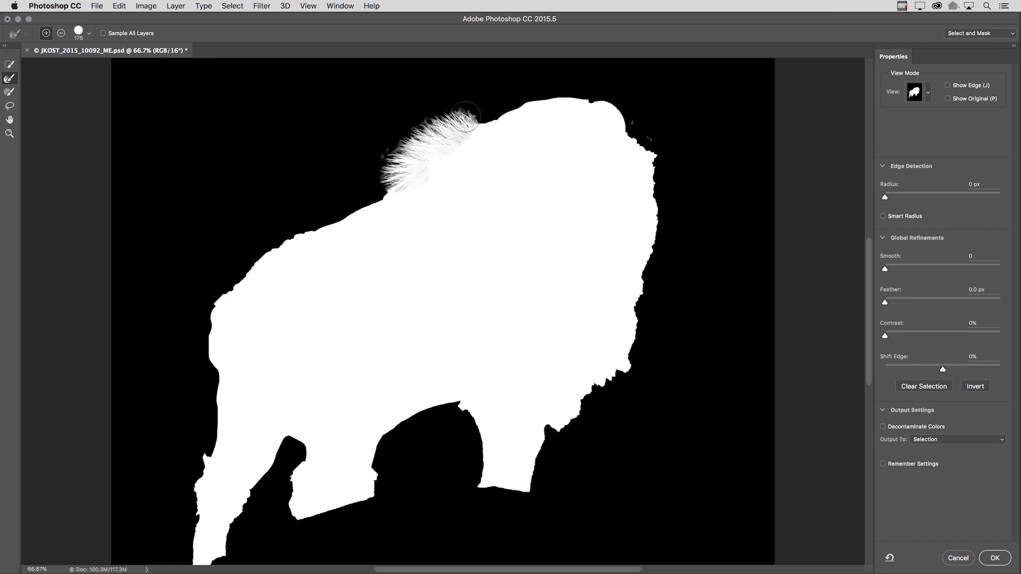
key("o")
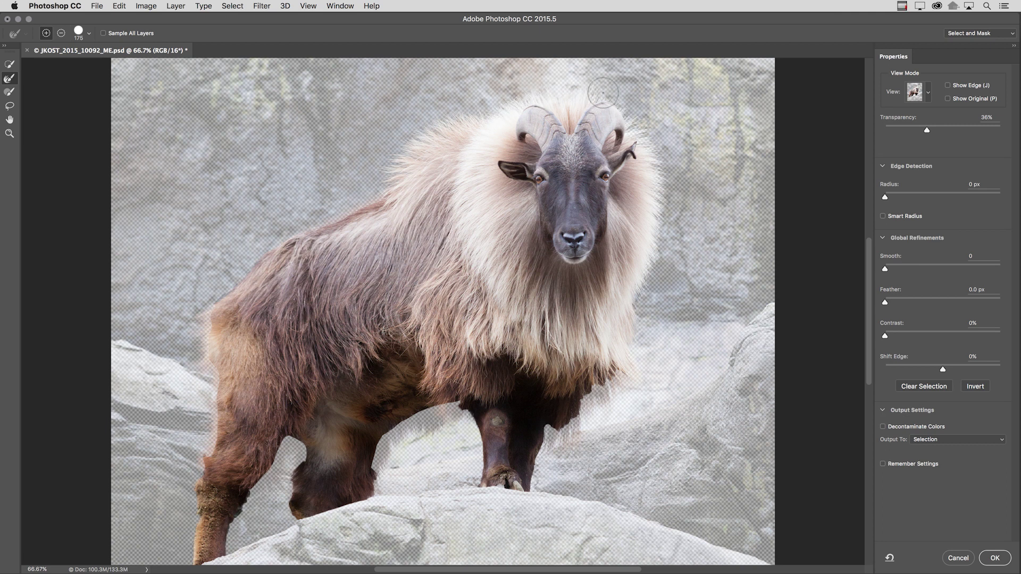
mouse_move(602, 92)
left_mouse_down()
mouse_move(634, 113)
mouse_move(658, 168)
mouse_move(642, 300)
left_mouse_up()
Refine the mane's right edge and fur above the front leg, shrink brush to 90, and apply
mouse_move(633, 333)
left_mouse_down()
mouse_move(620, 358)
mouse_move(635, 380)
mouse_move(620, 377)
left_mouse_up()
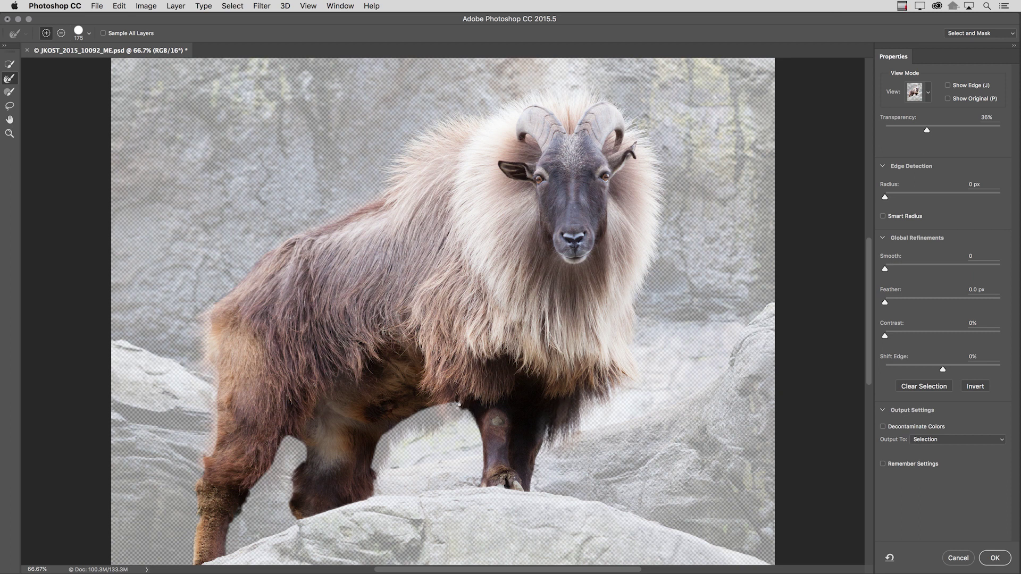
left_click_drag(458, 404, 446, 398)
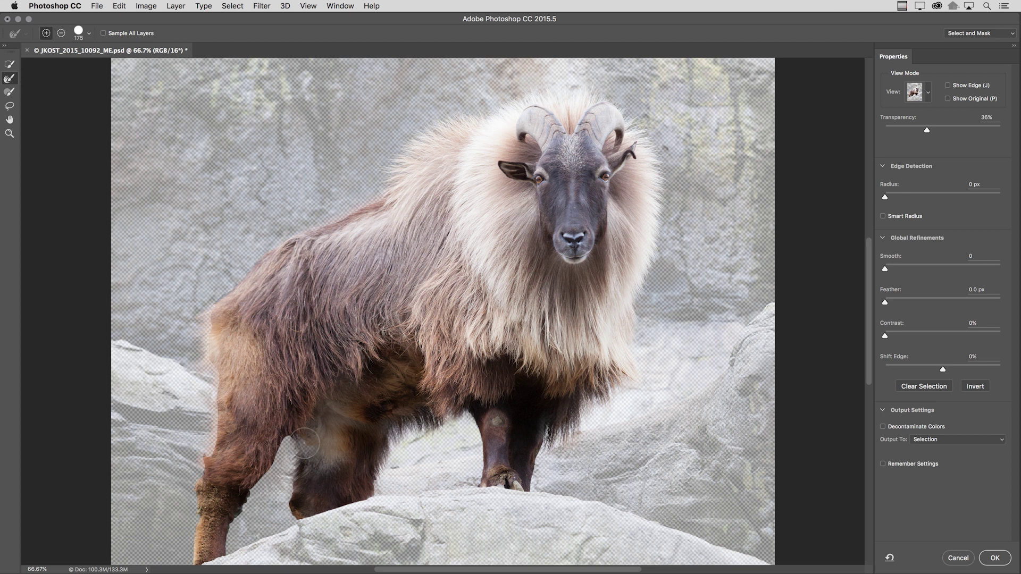
key("bracketleft")
key("bracketleft")
key("bracketleft")
key("bracketleft")
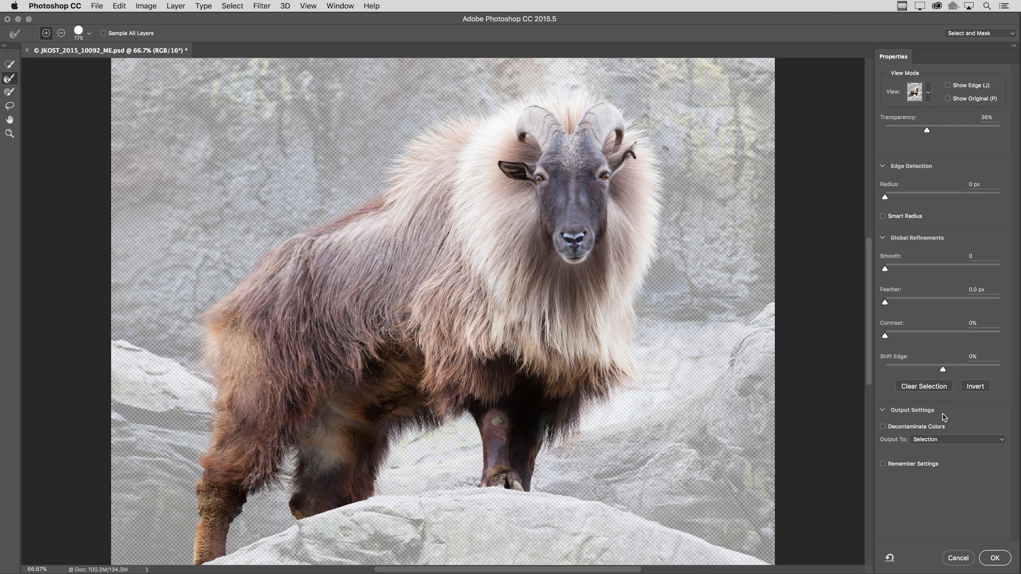
left_click(995, 558)
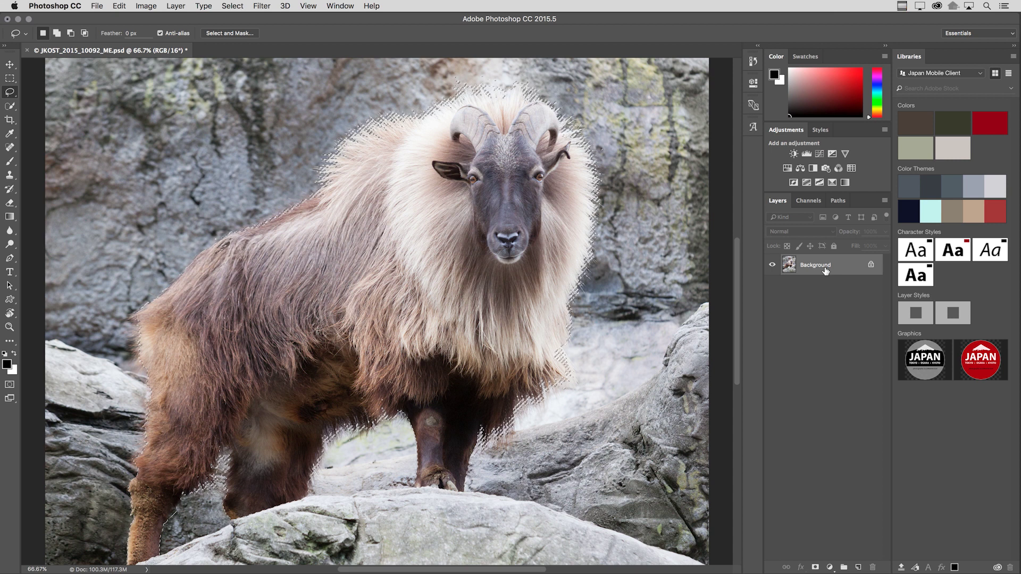
Invert the selection and add a Hue/Saturation layer at Saturation -100 over the rocks
key("super+shift+i")
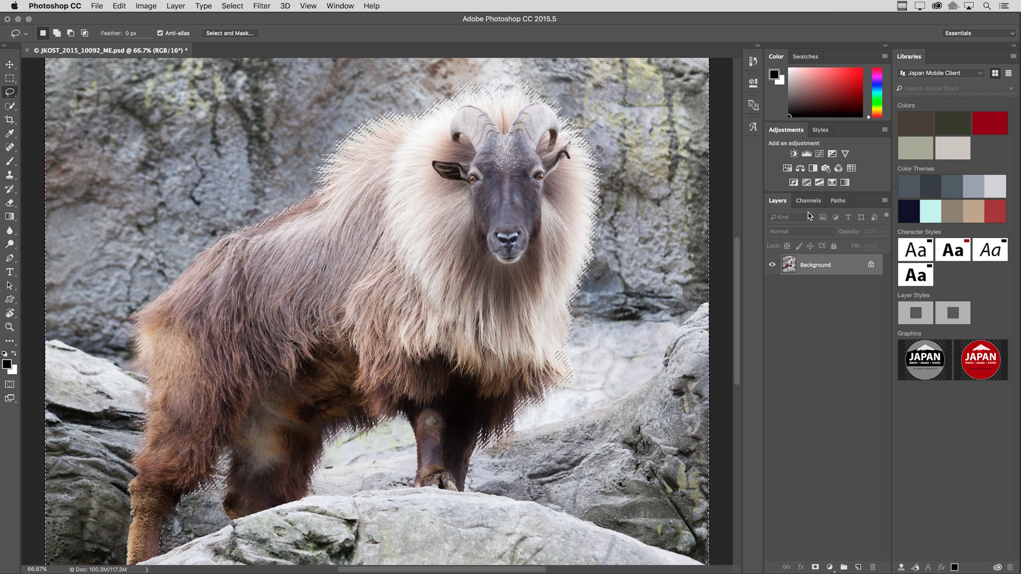
left_click(787, 169)
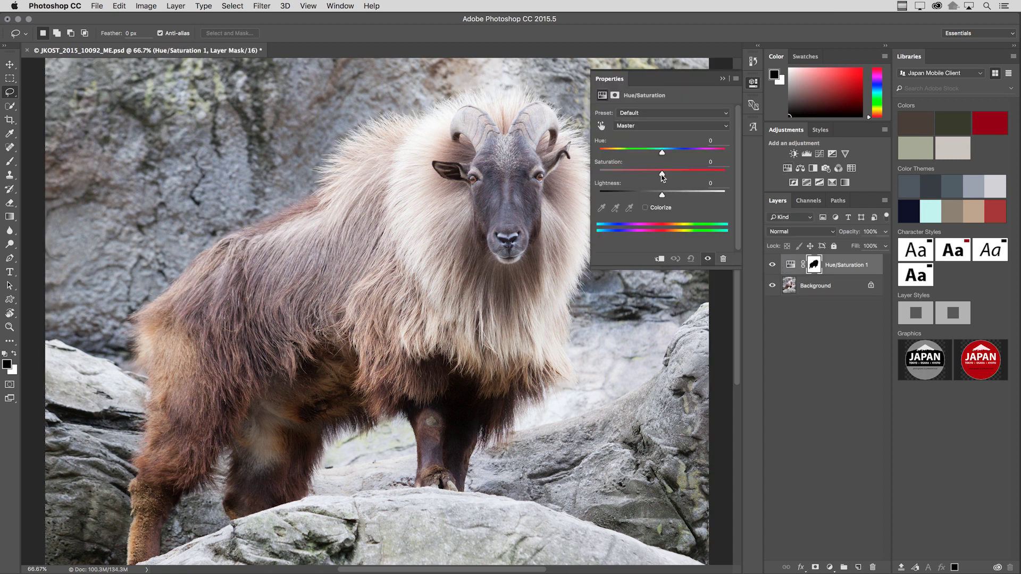
left_click_drag(662, 176, 598, 175)
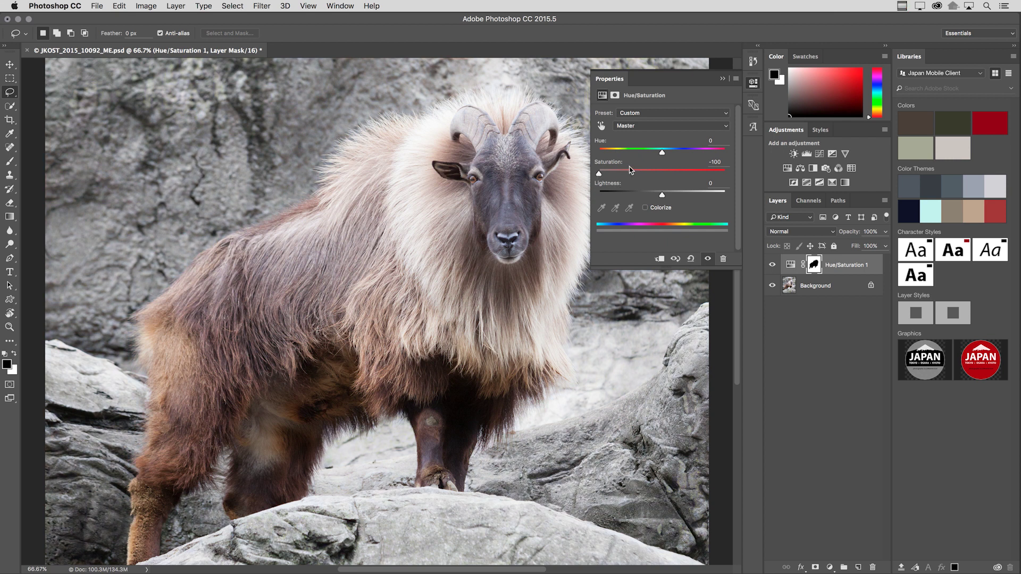
left_click(722, 79)
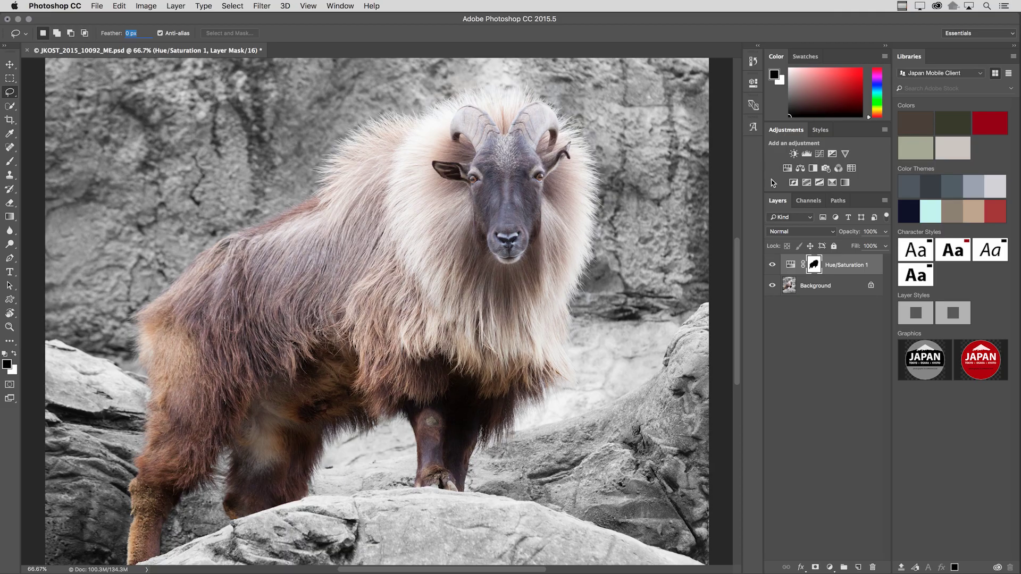